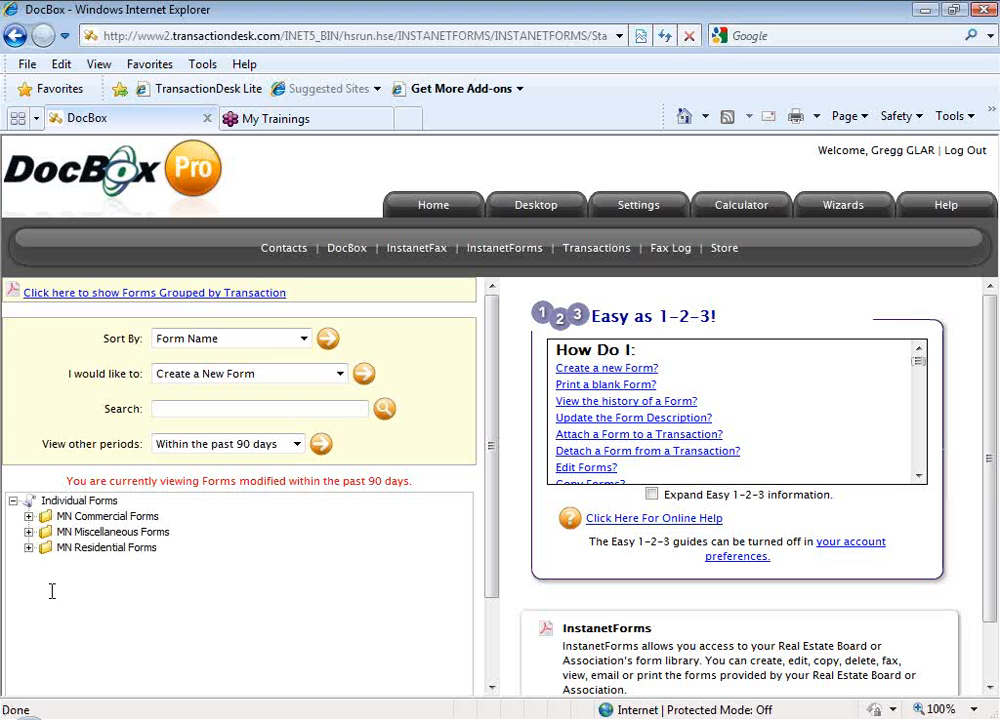
Under MN Residential Forms, select the saved [396] Exclusive Right To Sell Listing Contract and open its action list
click(104, 556)
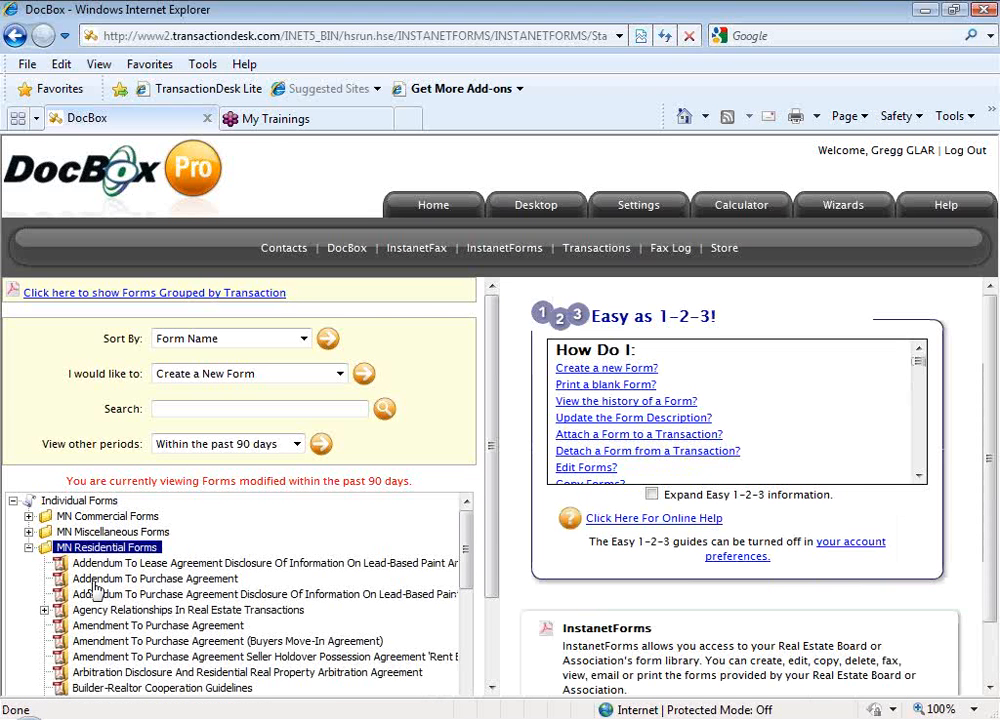
scroll(95, 588, down, 1)
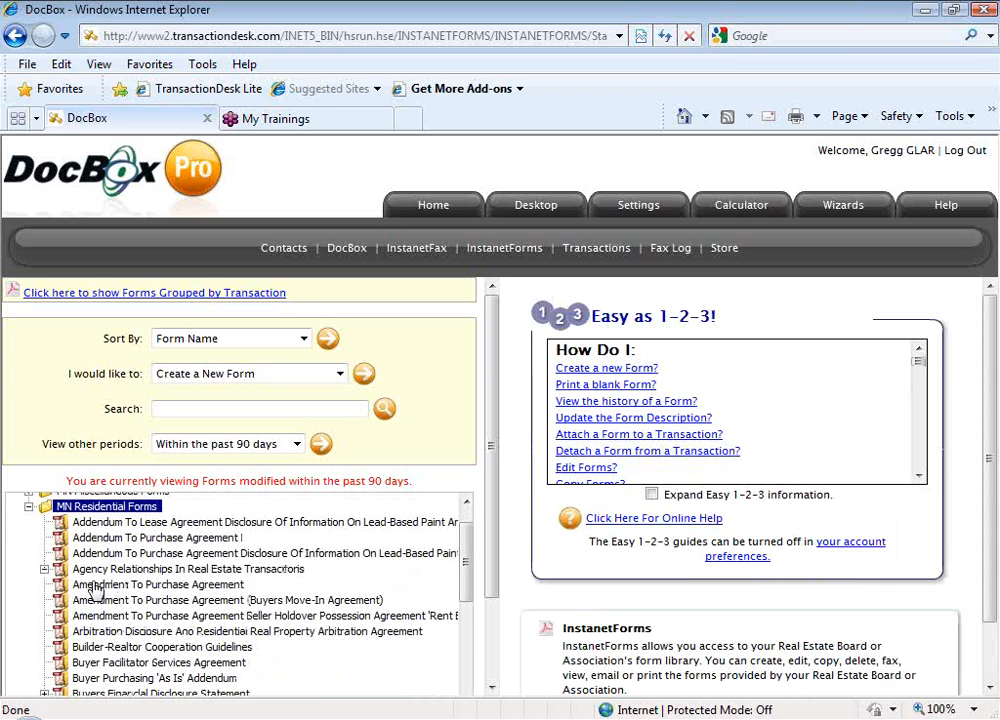
scroll(95, 590, down, 1)
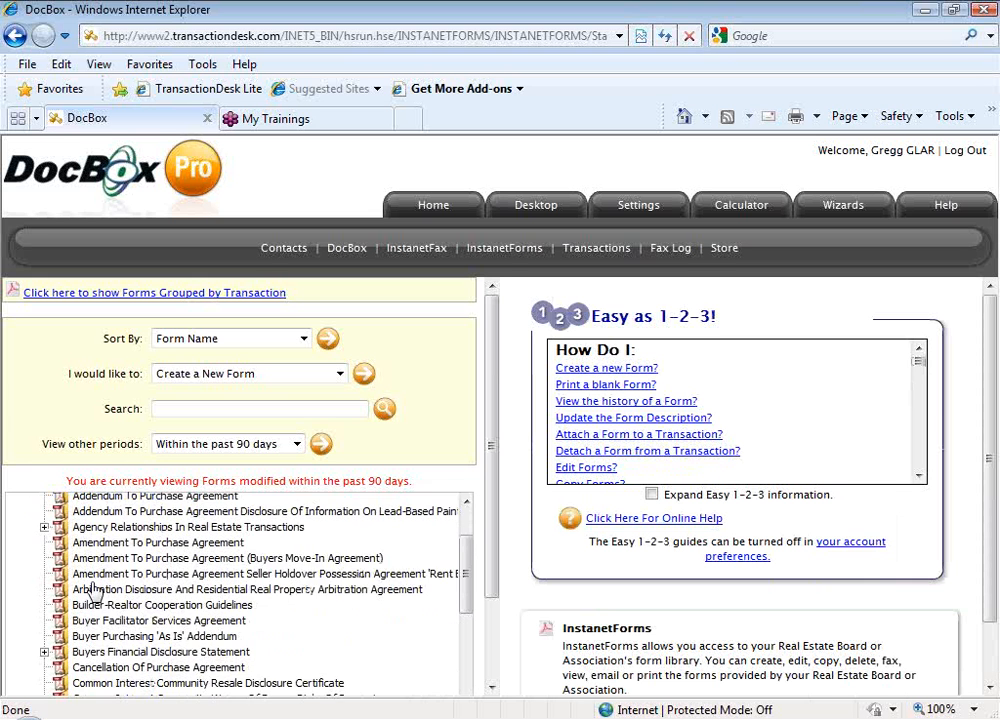
scroll(95, 590, down, 1)
scroll(95, 588, down, 3)
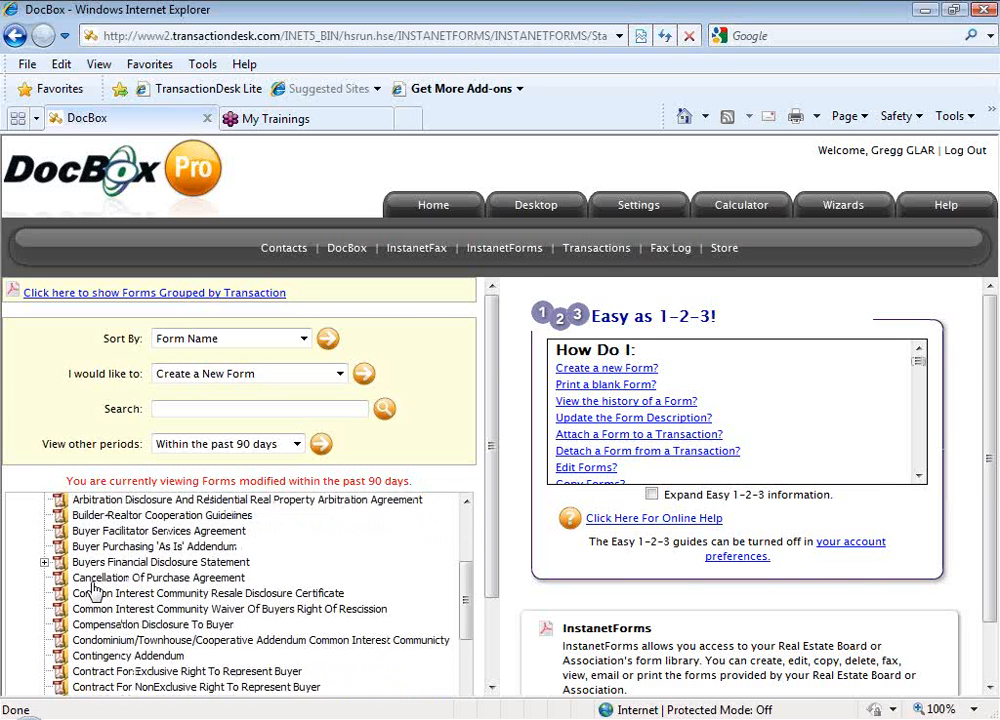
scroll(95, 590, down, 1)
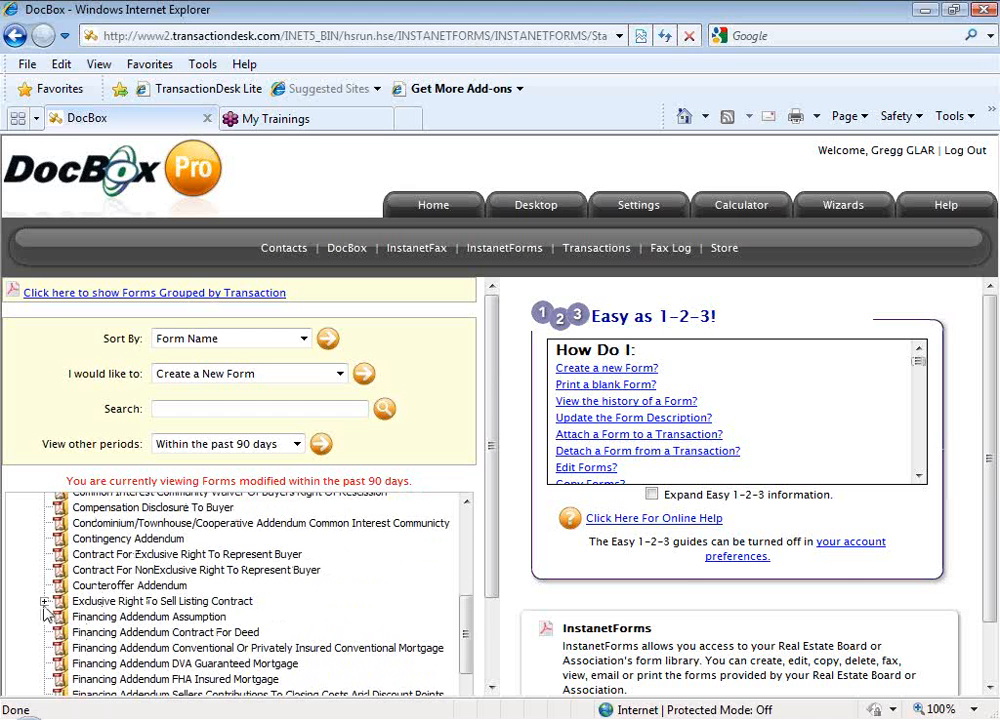
click(98, 606)
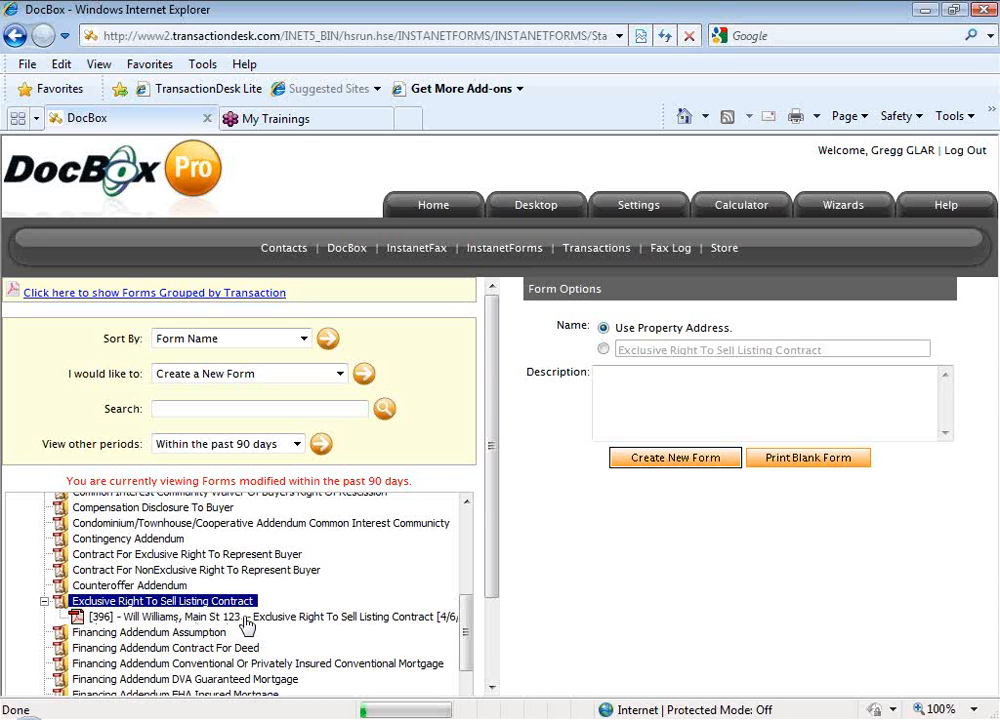
click(246, 620)
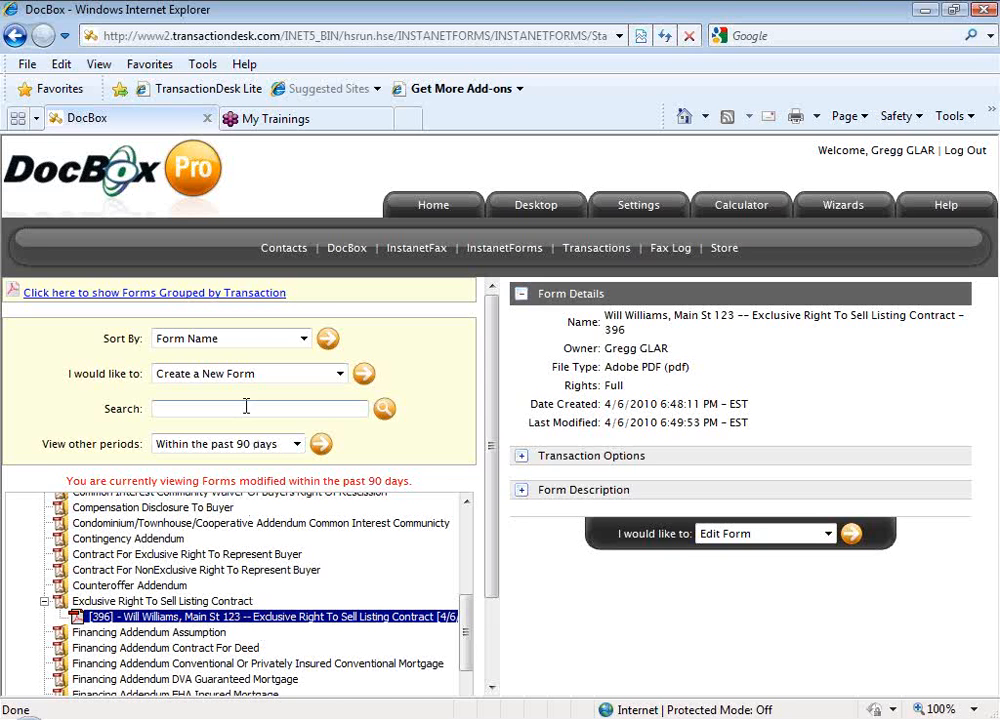
click(340, 373)
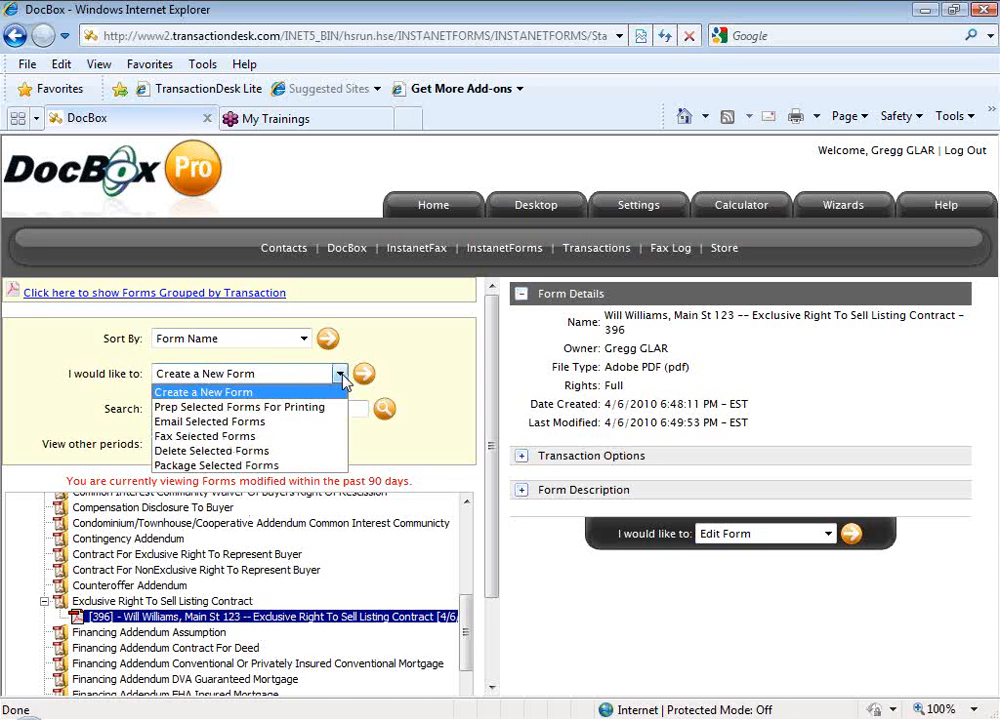
Set up a fax of the listing contract, entering the recipient's name and fax number
click(330, 437)
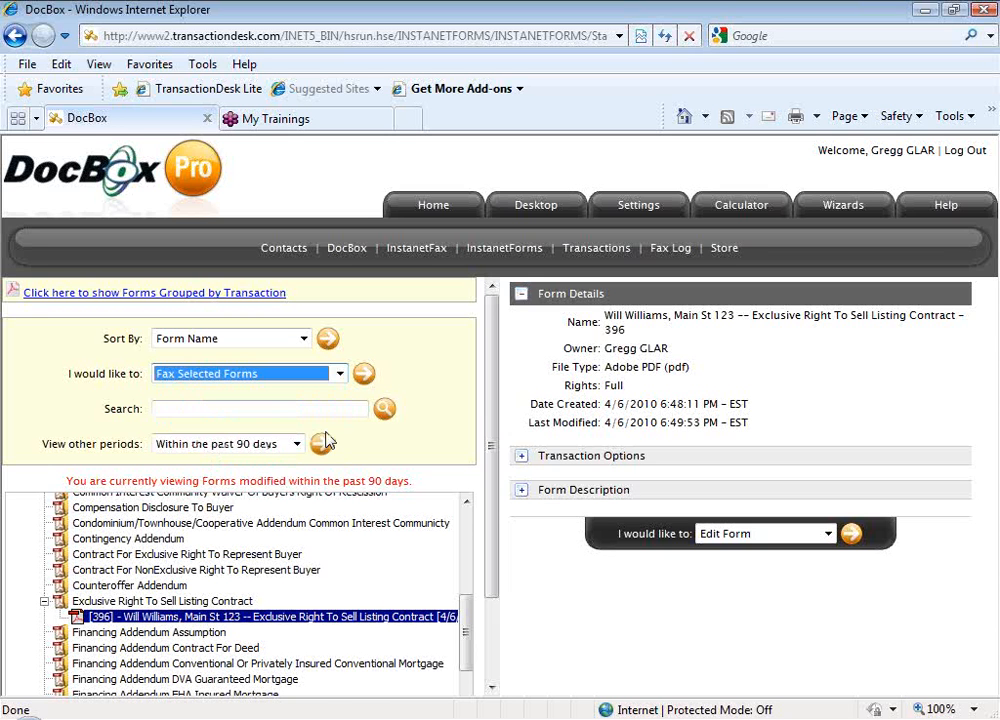
click(365, 376)
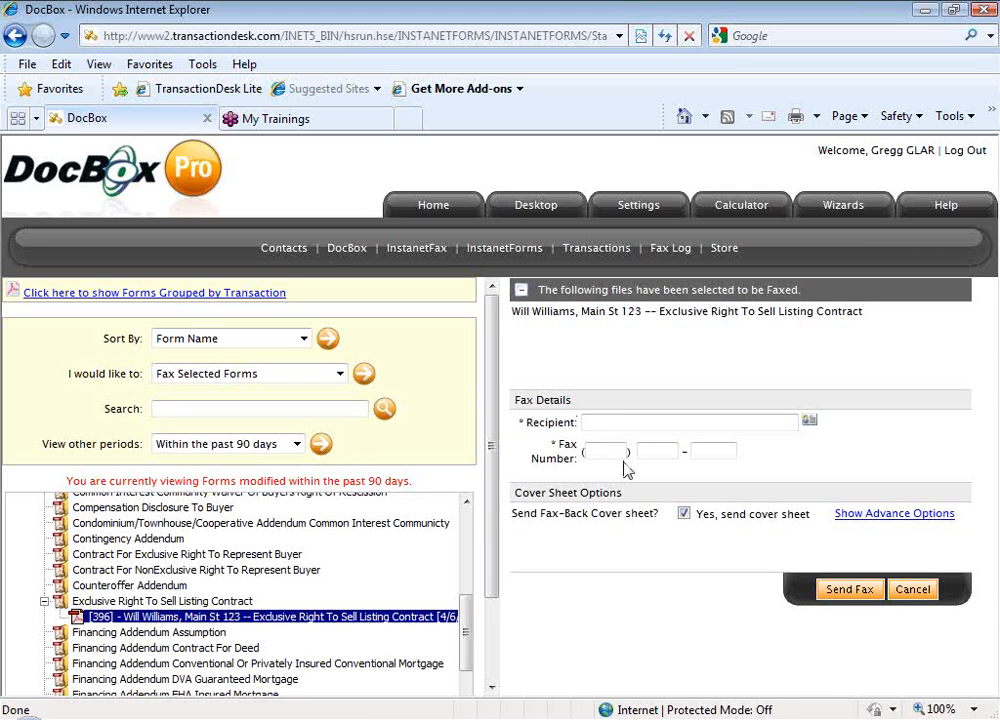
click(589, 424)
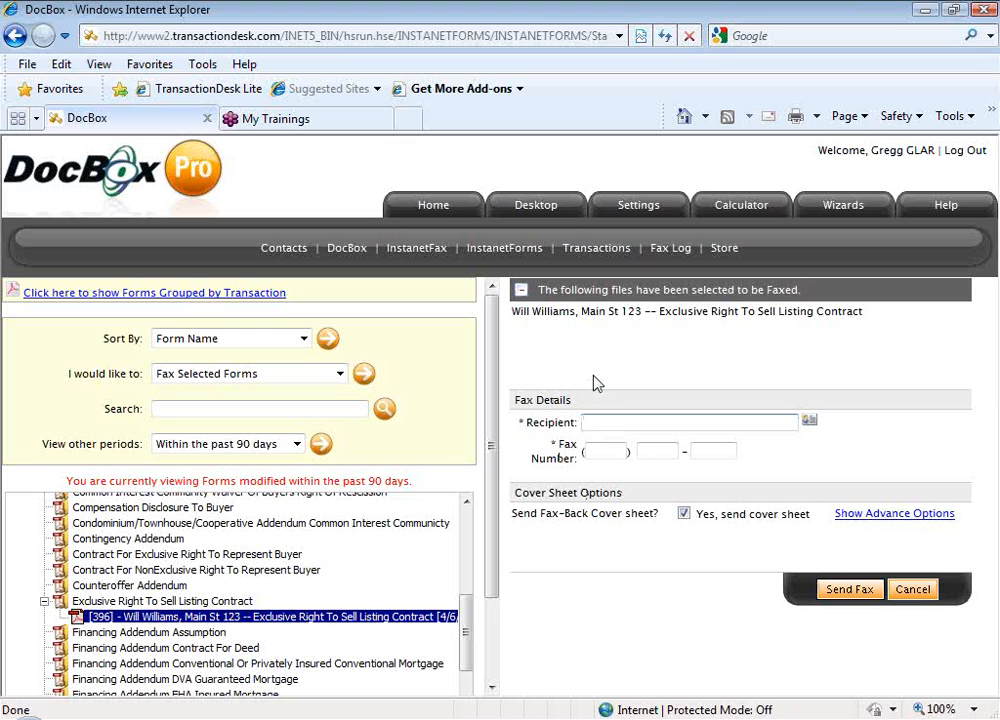
text(Will Williams)
key(Tab)
text(512) 555 - 1212)
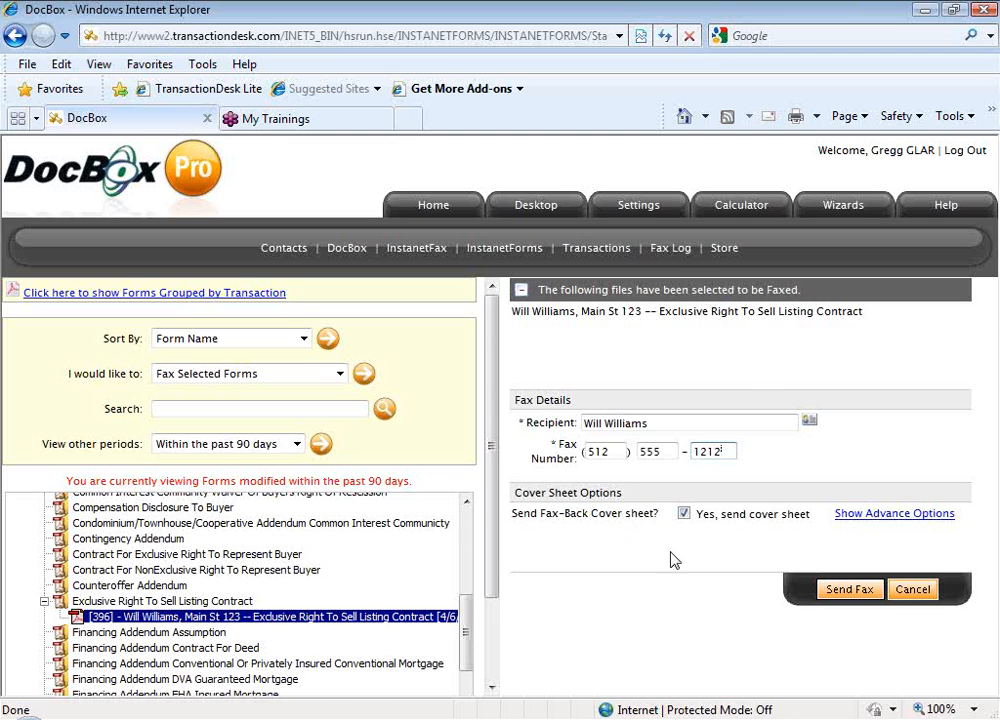
Turn on fax-return notification with returned documents included, keeping the fax-back cover sheet on
click(885, 514)
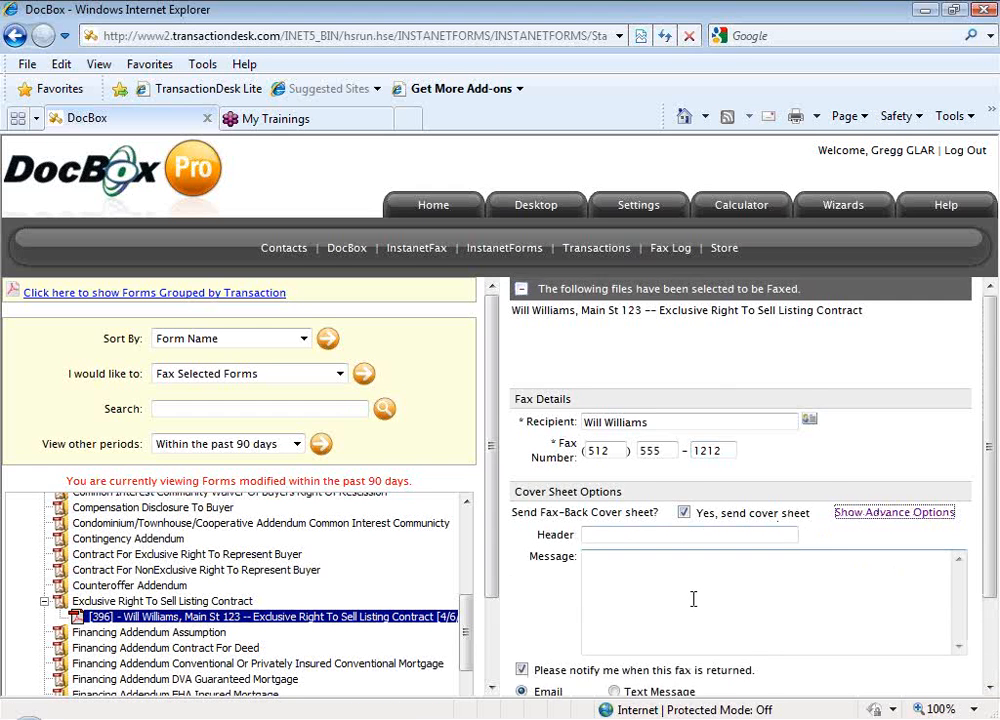
scroll(692, 598, down, 3)
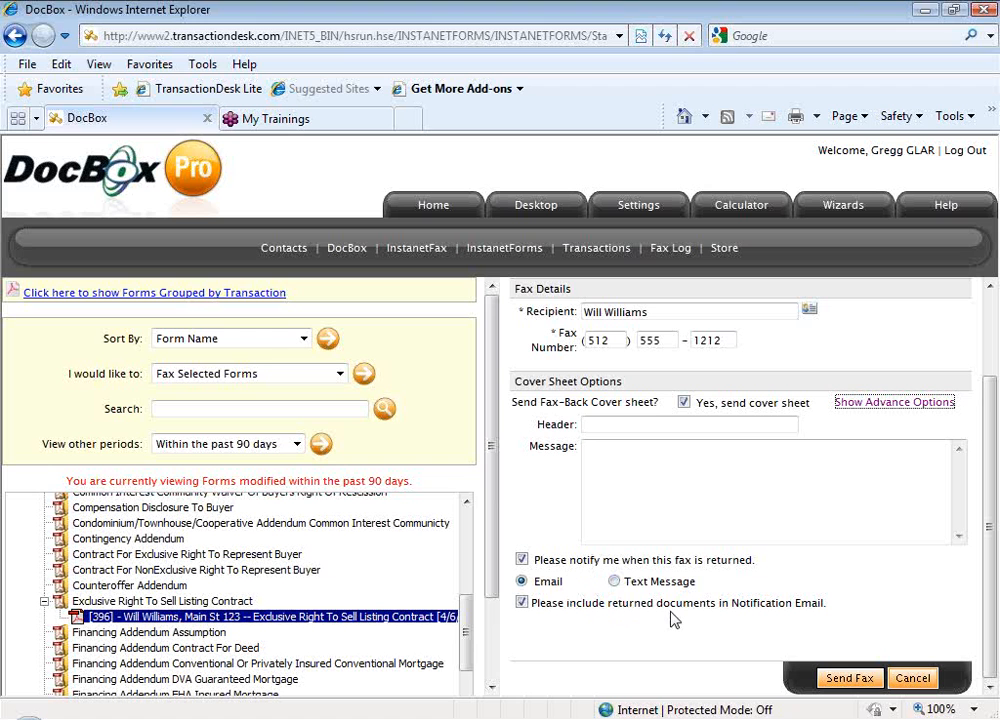
click(521, 603)
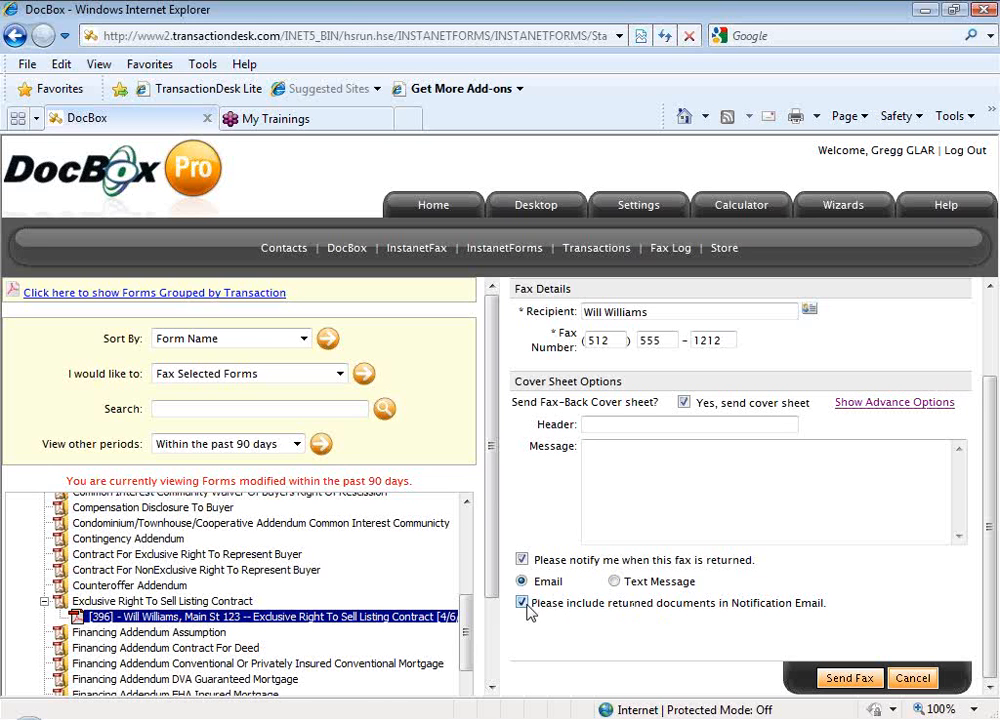
click(521, 560)
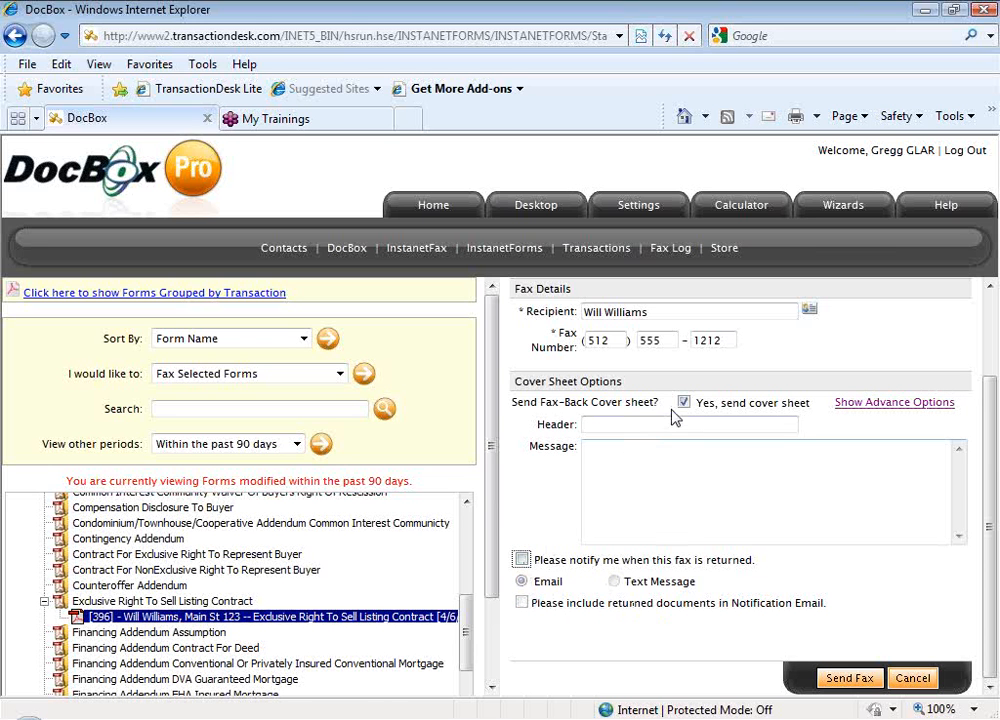
click(684, 404)
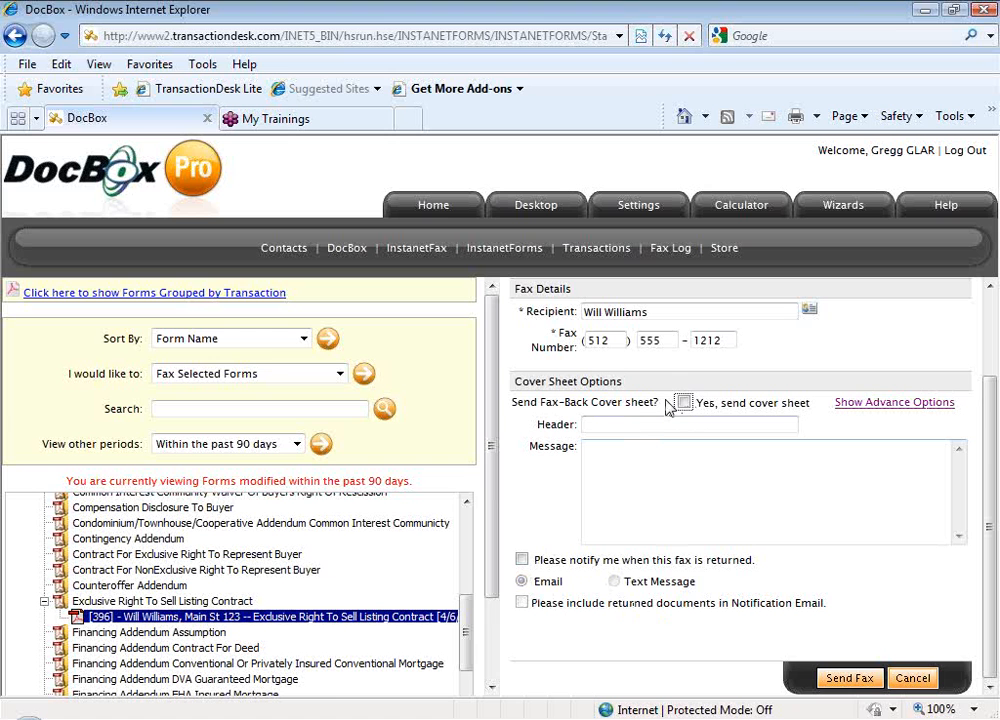
click(683, 403)
click(521, 560)
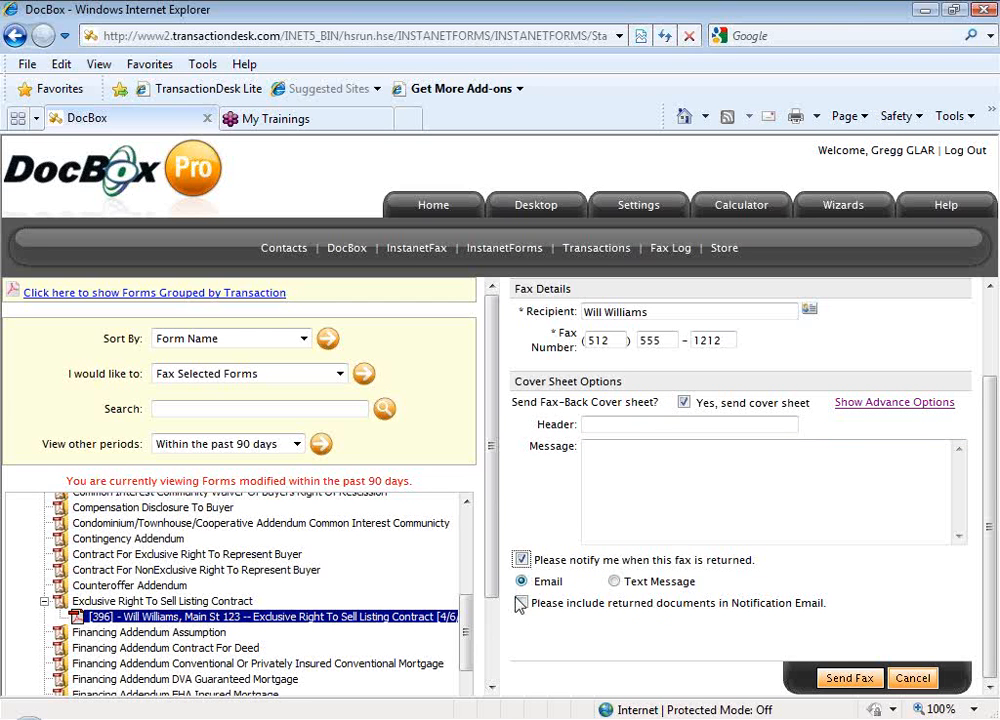
click(522, 605)
Send the listing contract fax to the recipient
click(848, 684)
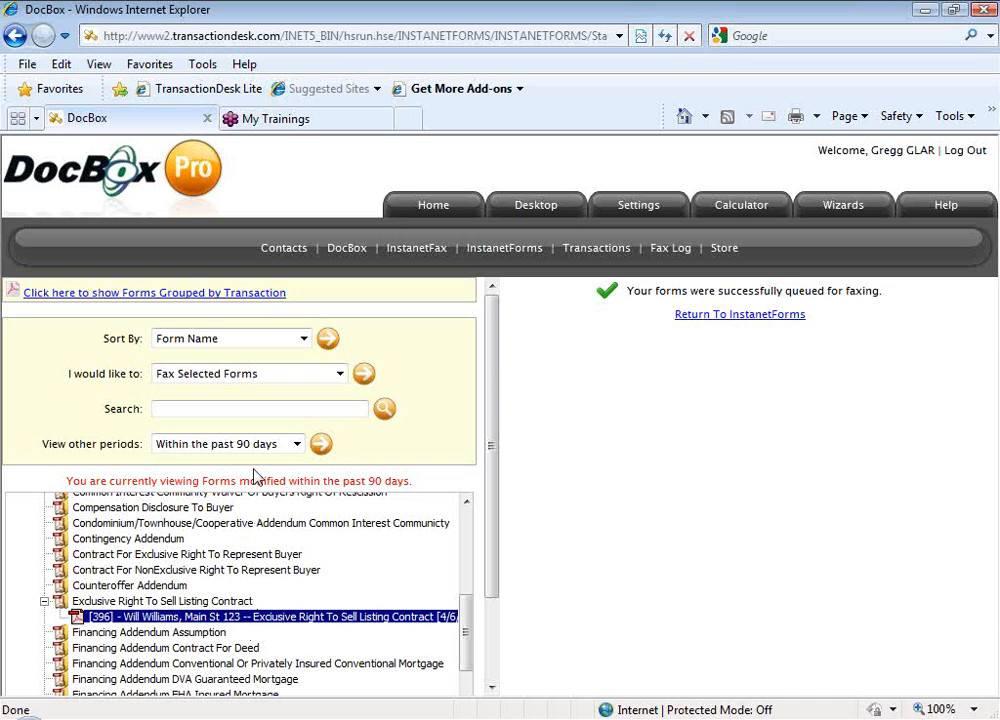
Apply the Email Selected Forms action to the listing contract
click(341, 377)
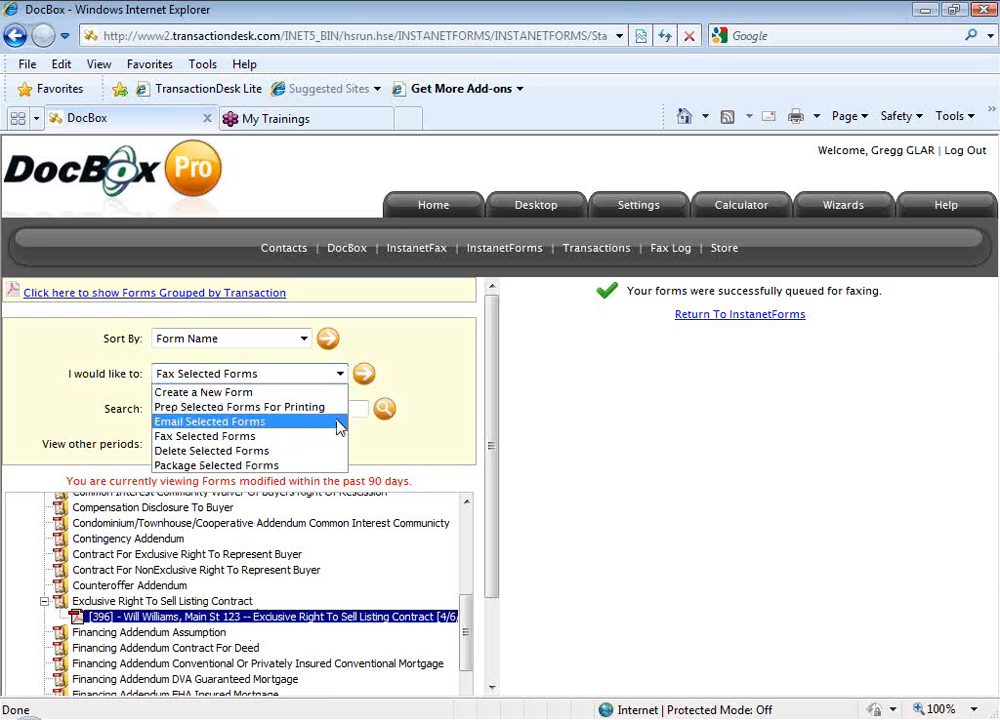
click(338, 428)
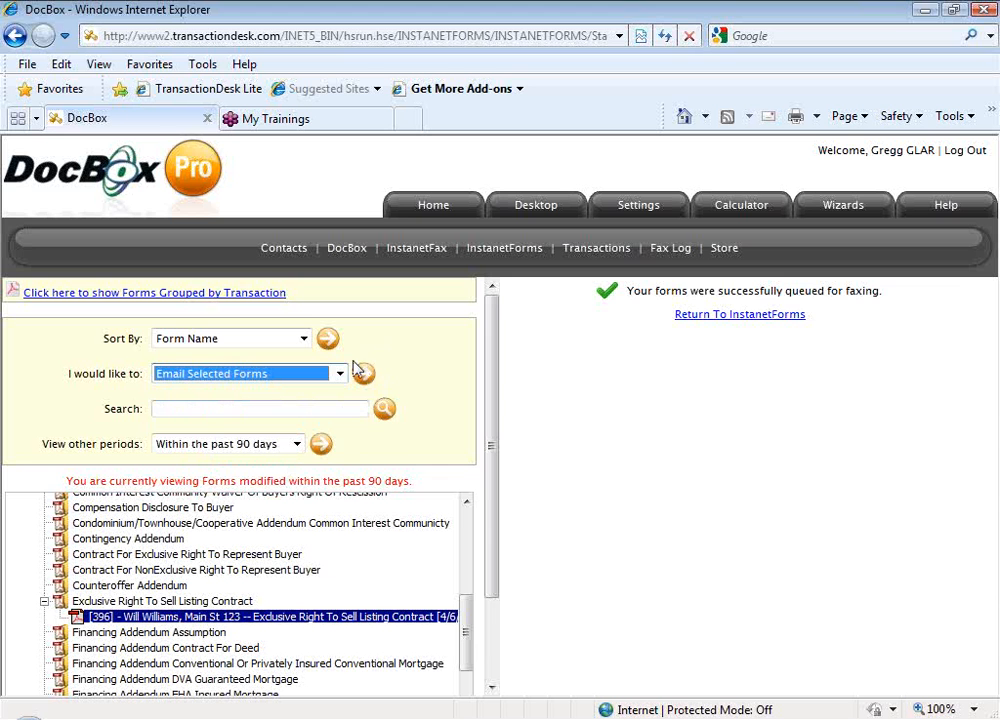
click(363, 373)
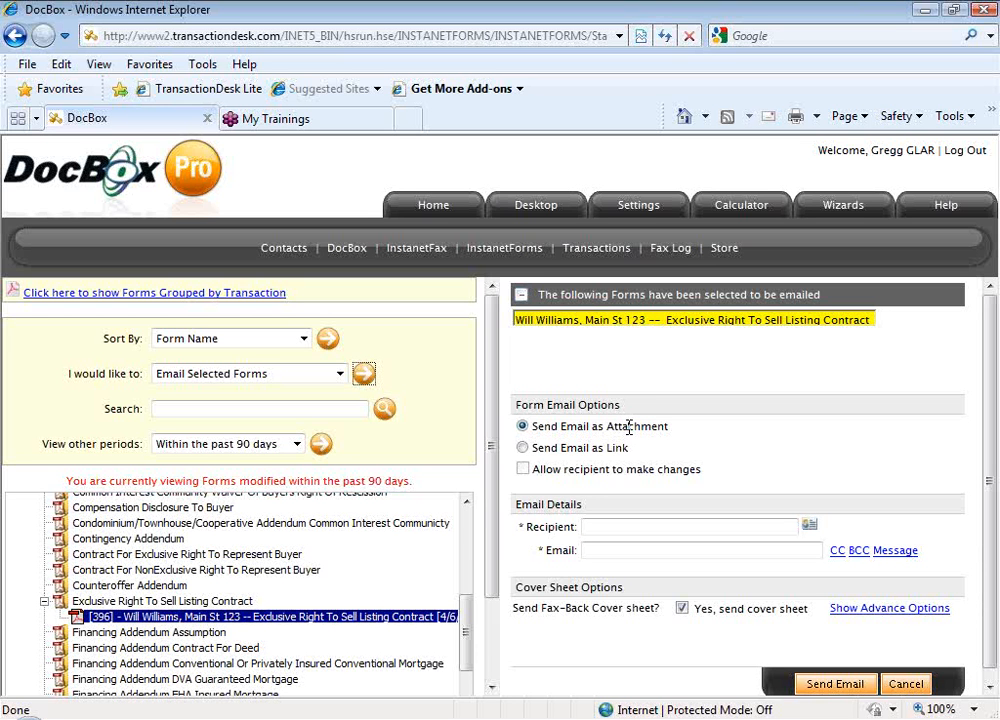
Choose Send Email as Link and allow the recipient to make changes
click(521, 449)
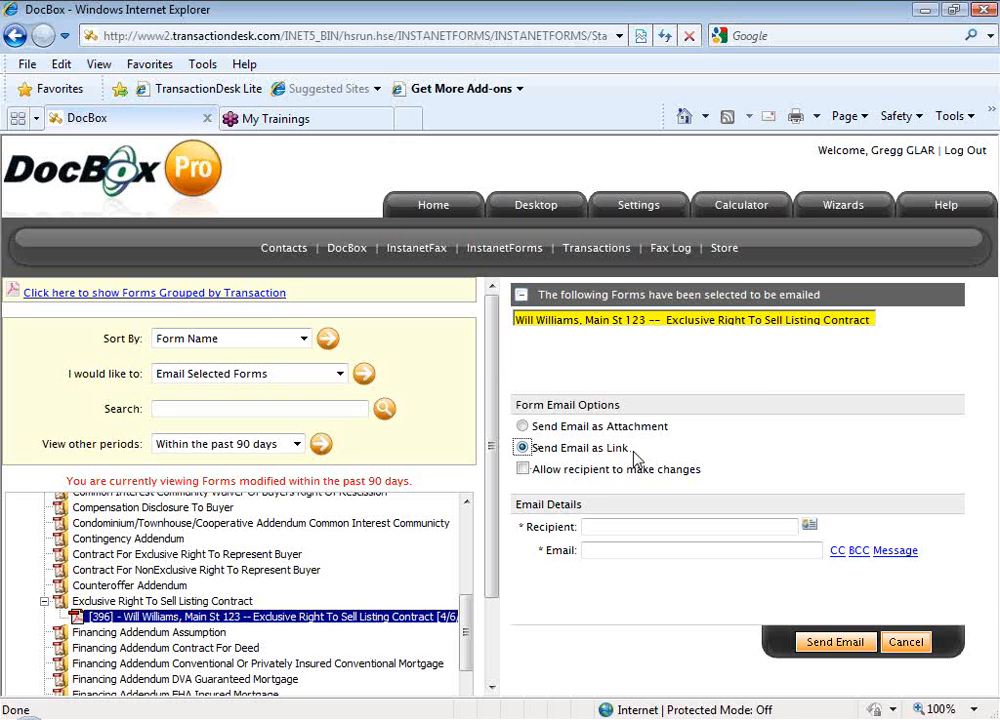
click(522, 469)
Switch back to Send Email as Attachment, enter the recipient's name and e-mail address, and add a message box
click(616, 526)
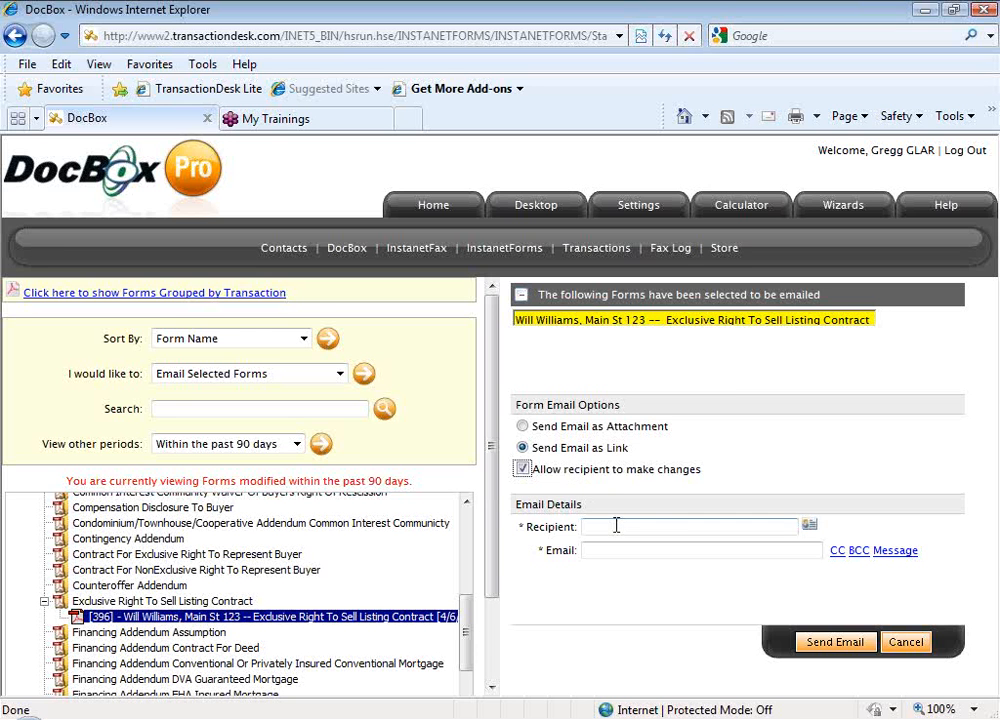
click(521, 426)
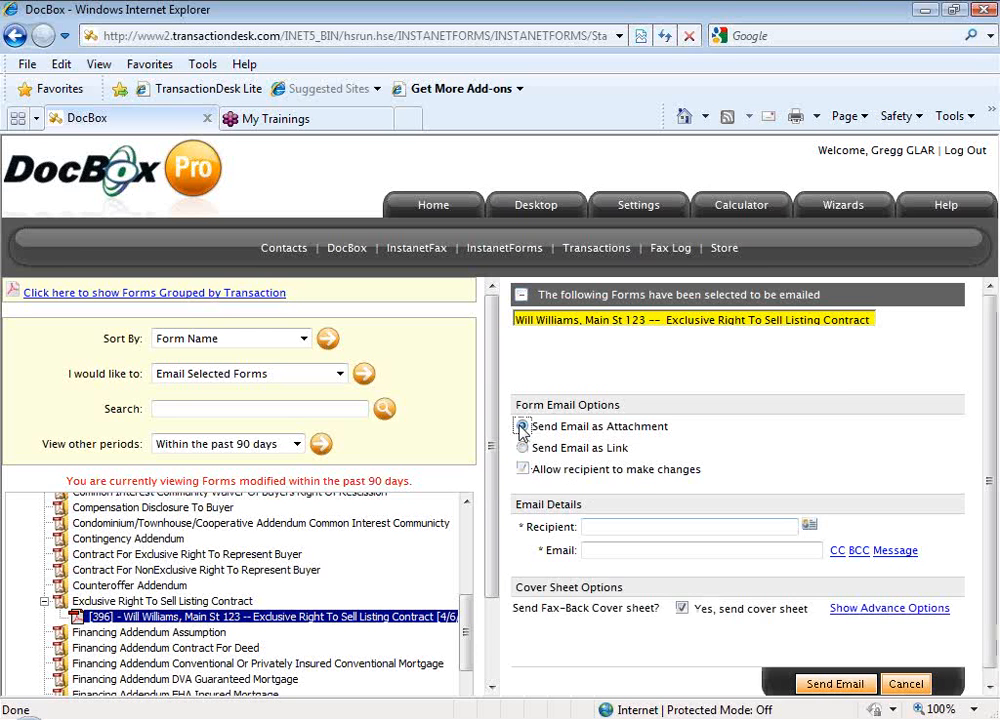
click(589, 525)
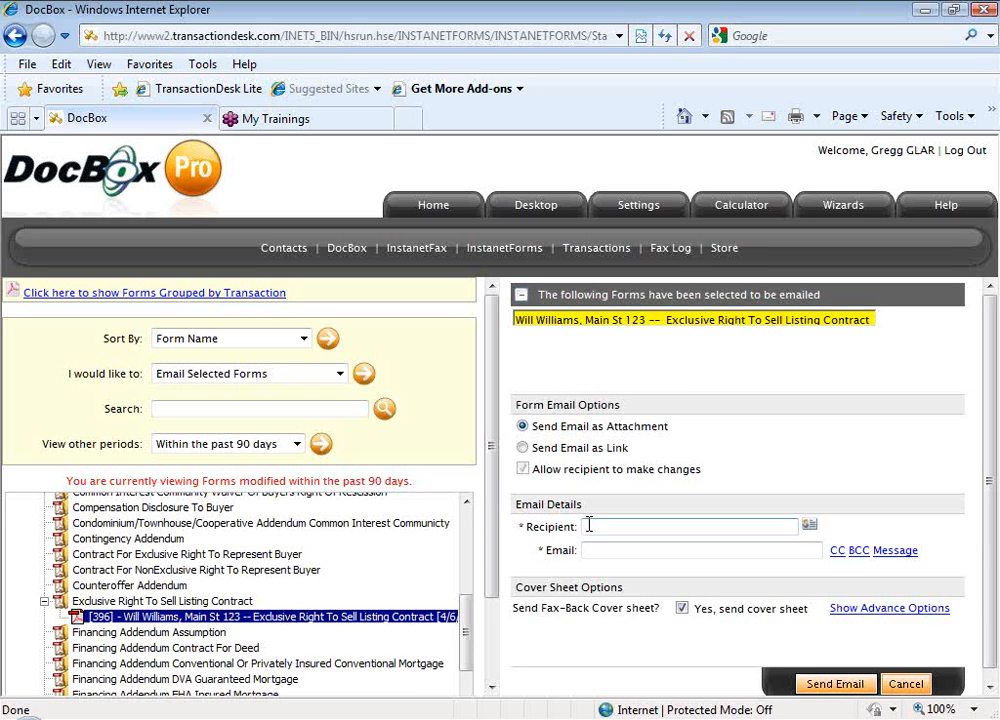
text(Will Williams)
key(Tab)
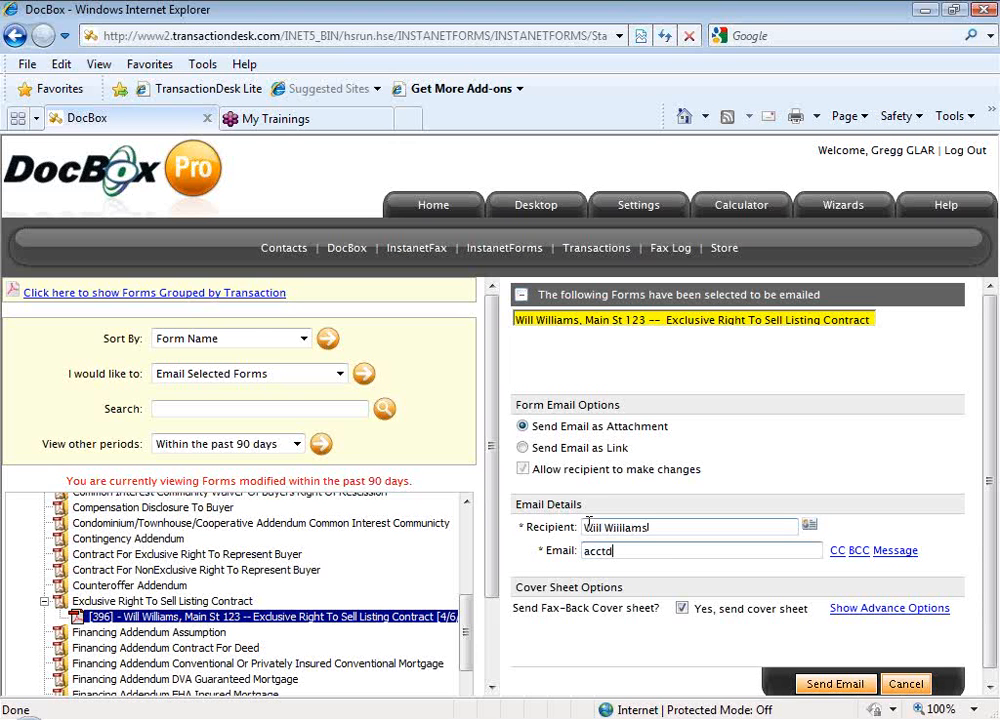
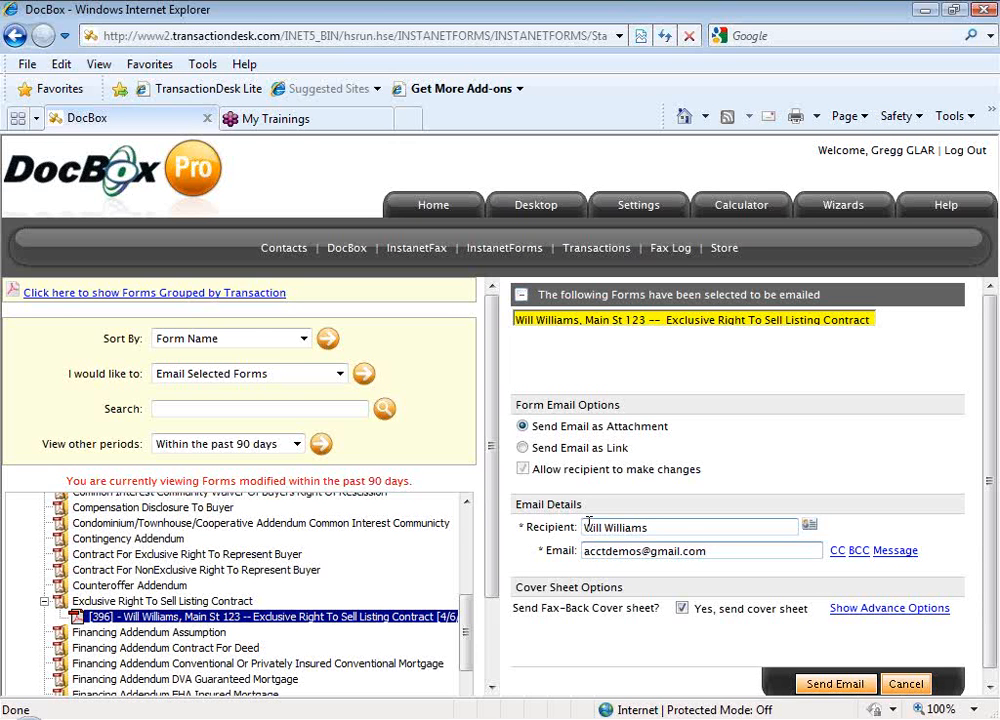
click(882, 558)
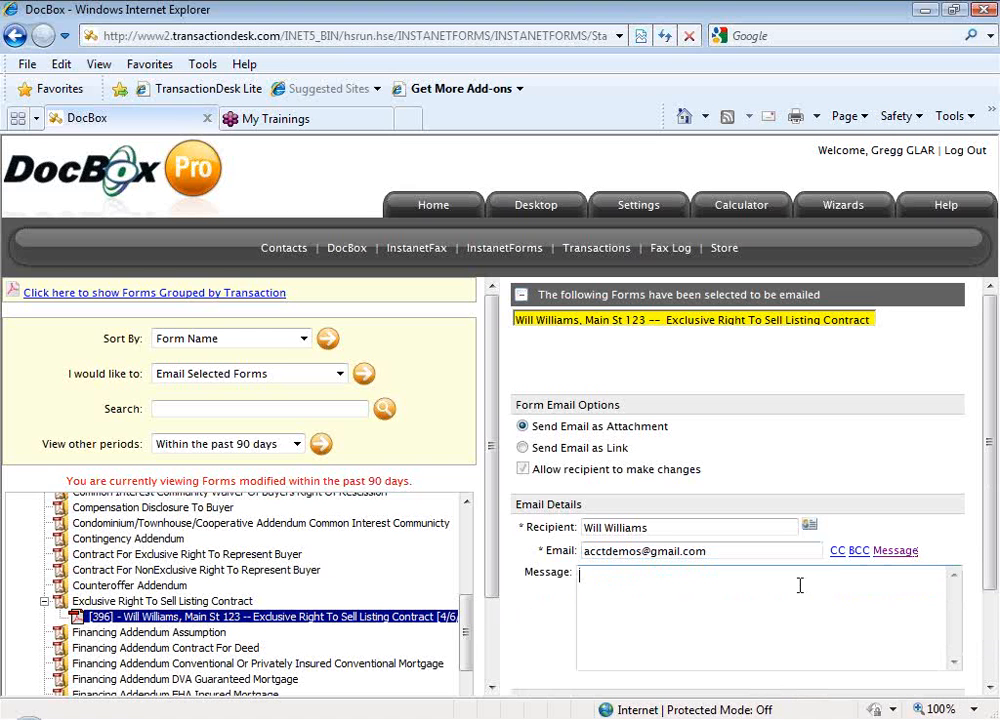
Write the message 'please review and call with questions...' and start a sign-off after it
text(please review and cal)
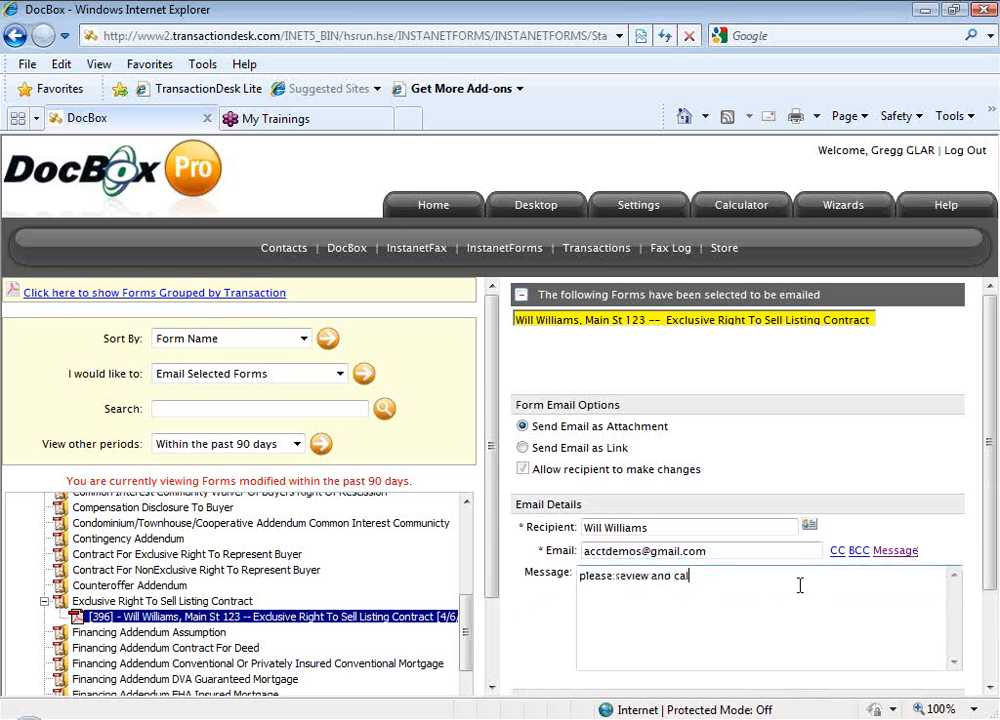
text(l with quesitons)
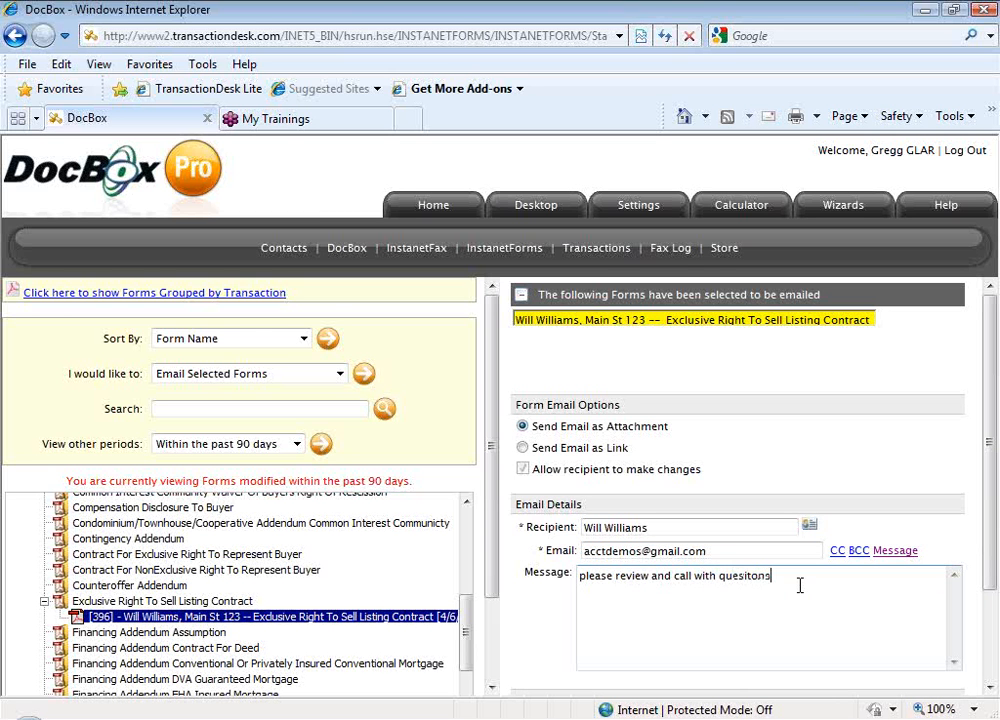
key(BackSpace)
key(BackSpace)
key(BackSpace)
key(BackSpace)
key(BackSpace)
text(tions)
text(...C)
text(al)
scroll(795, 595, down, 3)
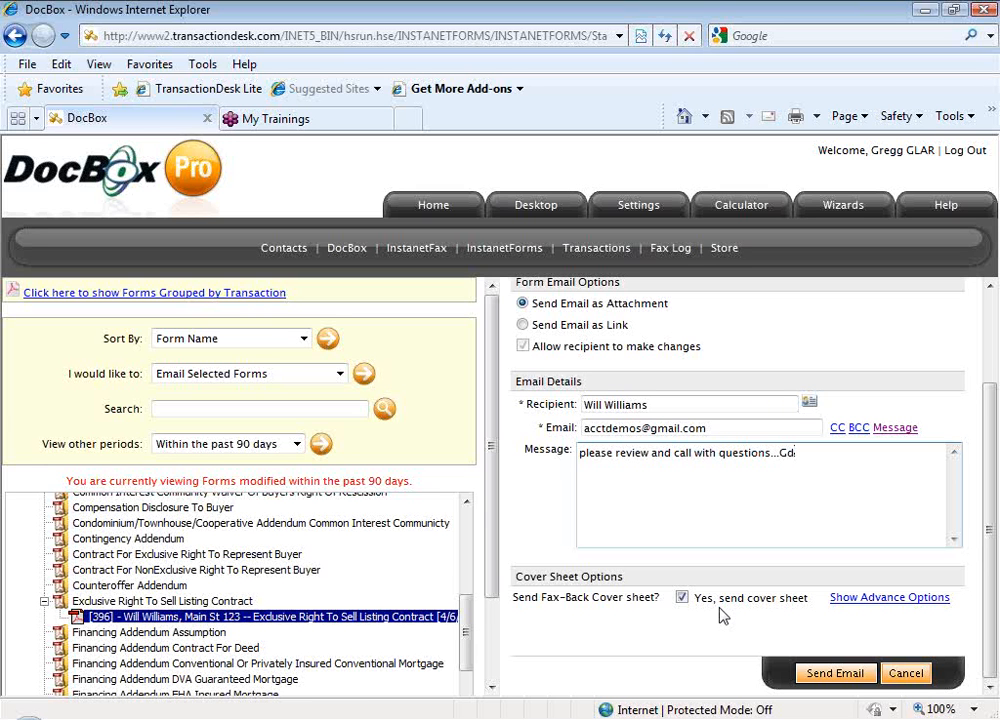
Send the email with the listing contract, then return to the PDF guide in Adobe Reader
click(838, 673)
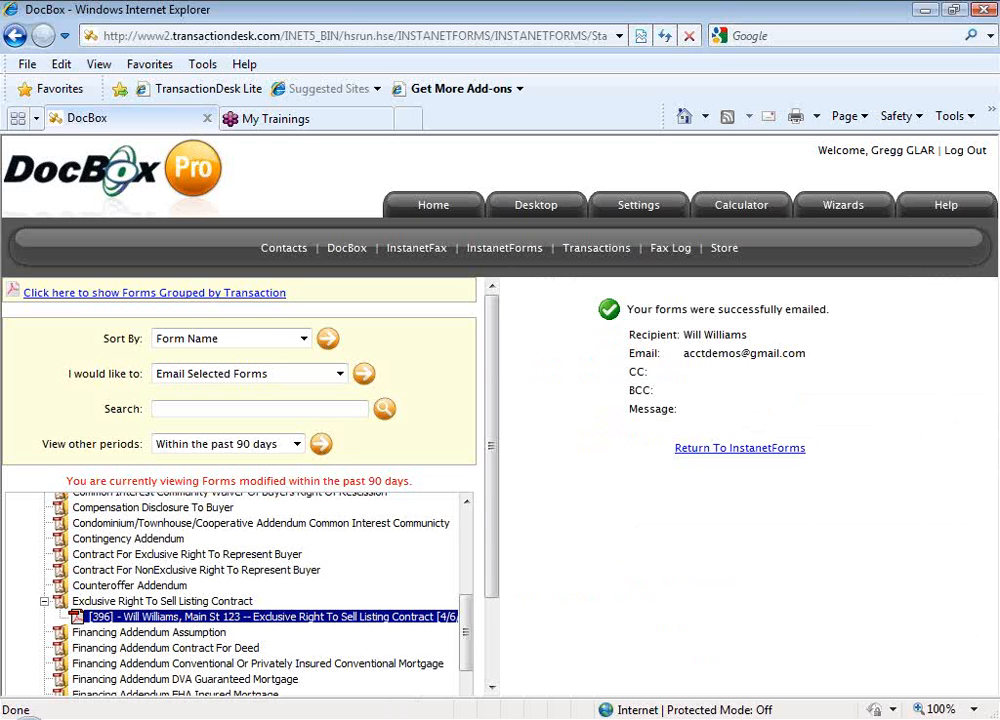
click(680, 719)
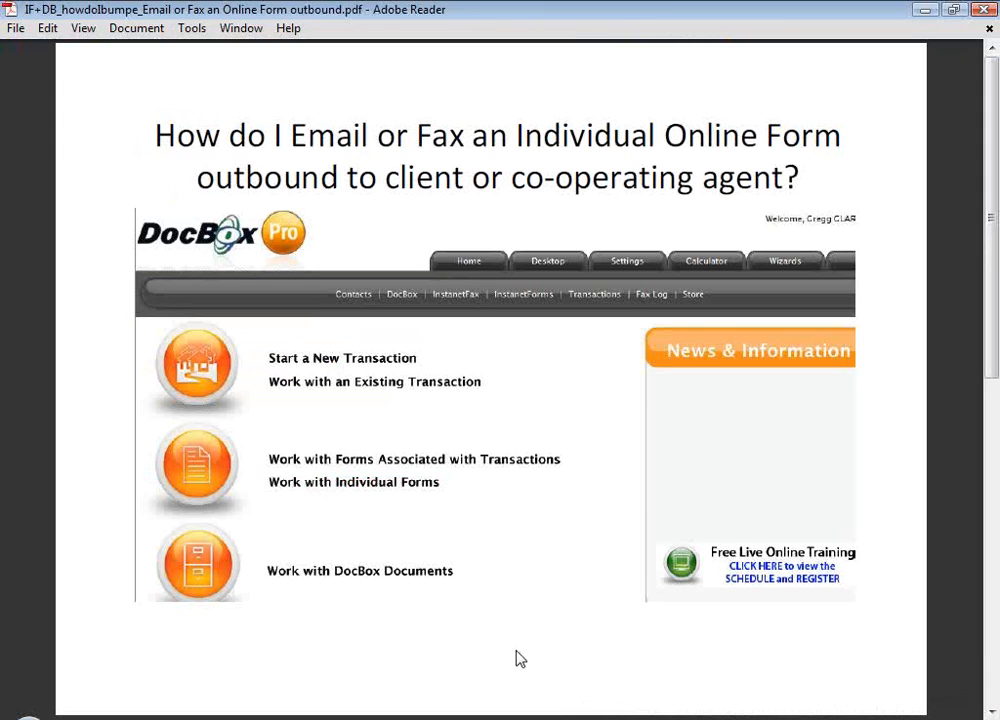